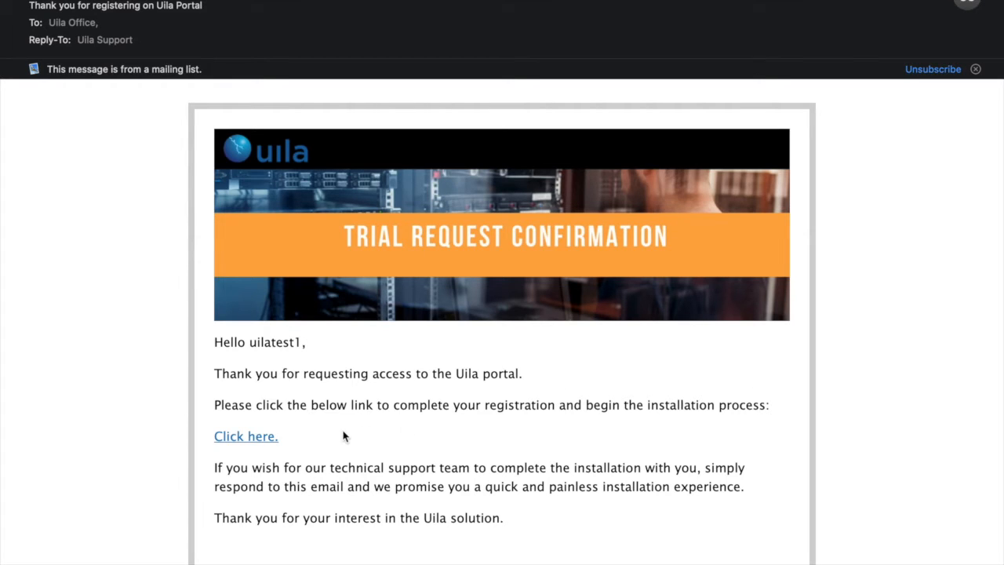
Follow the confirmation email's 'Click here.' link to the Uila portal sign-in page
left_click(258, 441)
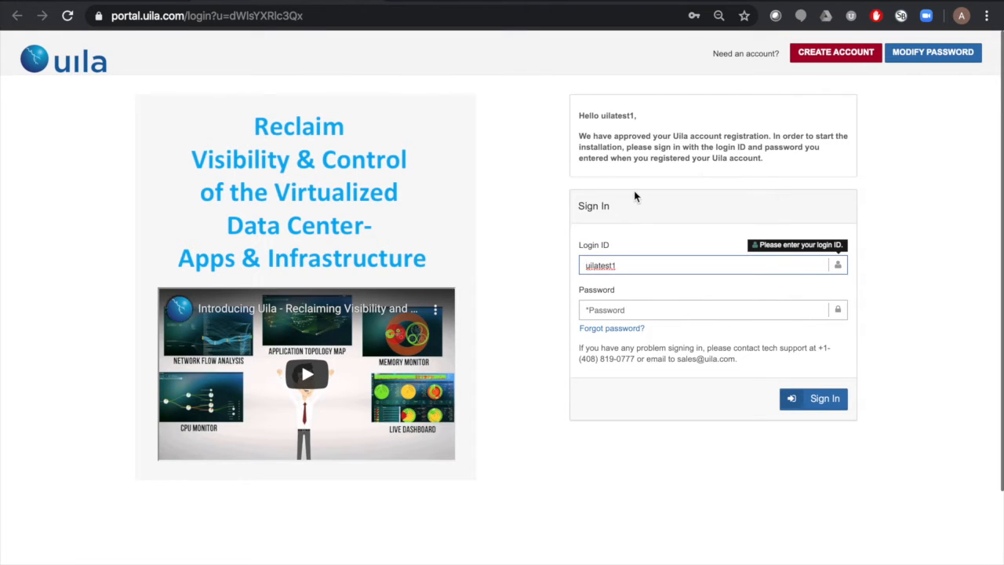
Sign in to the Uila portal with the account password and confirm VMware as the data center type
left_click(629, 310)
type("••••••••")
key("Return")
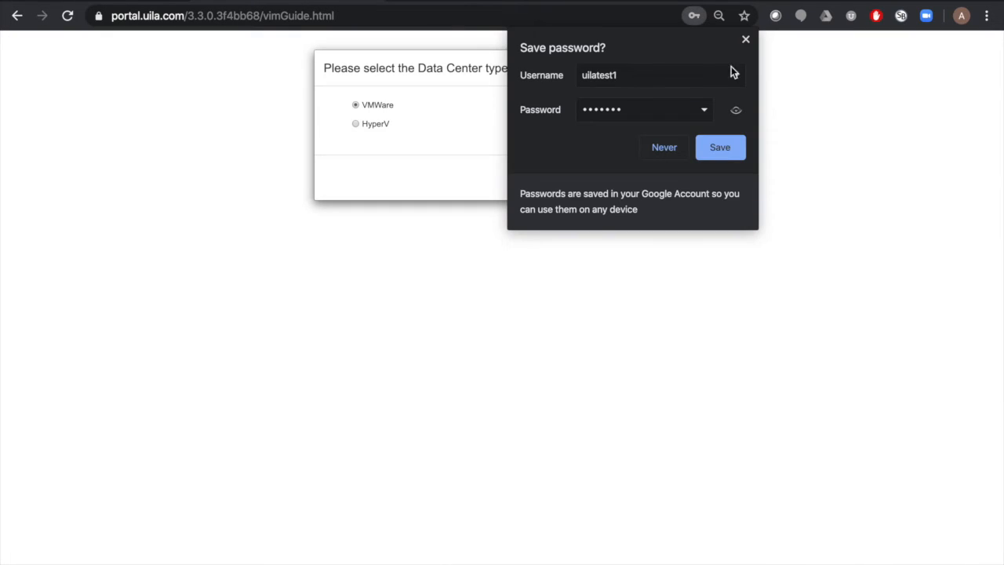
left_click(746, 39)
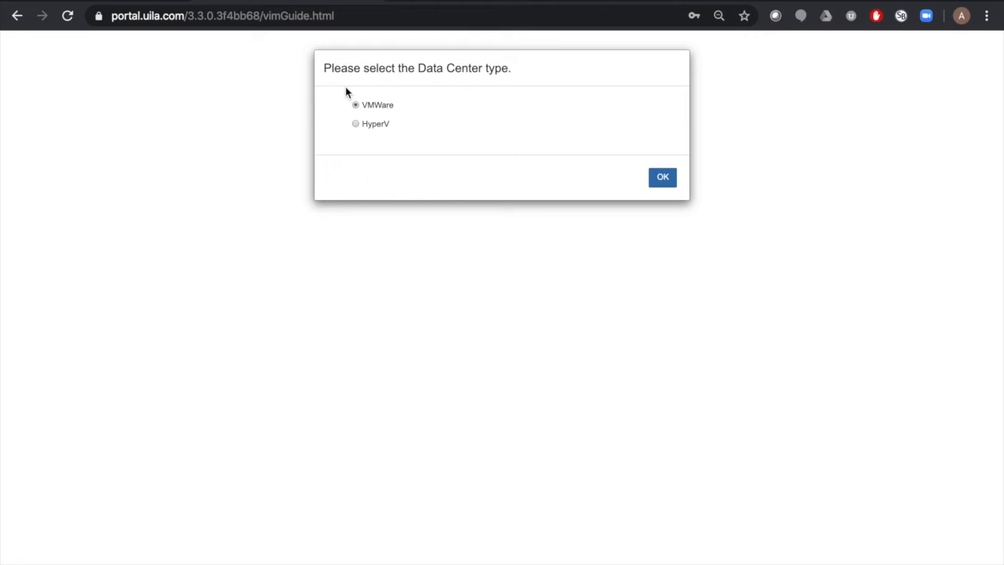
left_click(662, 178)
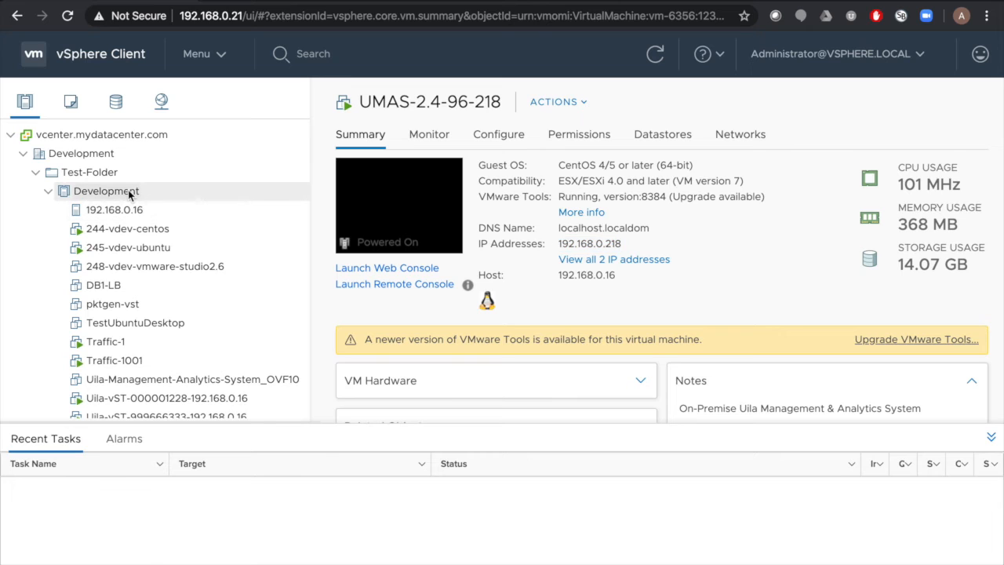
Deploy an OVF template on the Development cluster from the local file VIC.ova
right_click(125, 191)
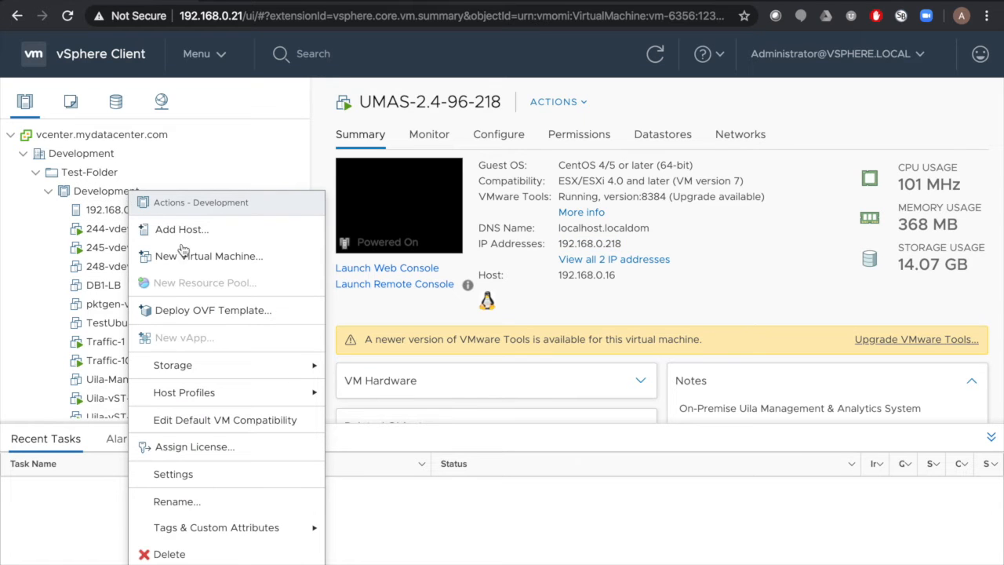
left_click(205, 310)
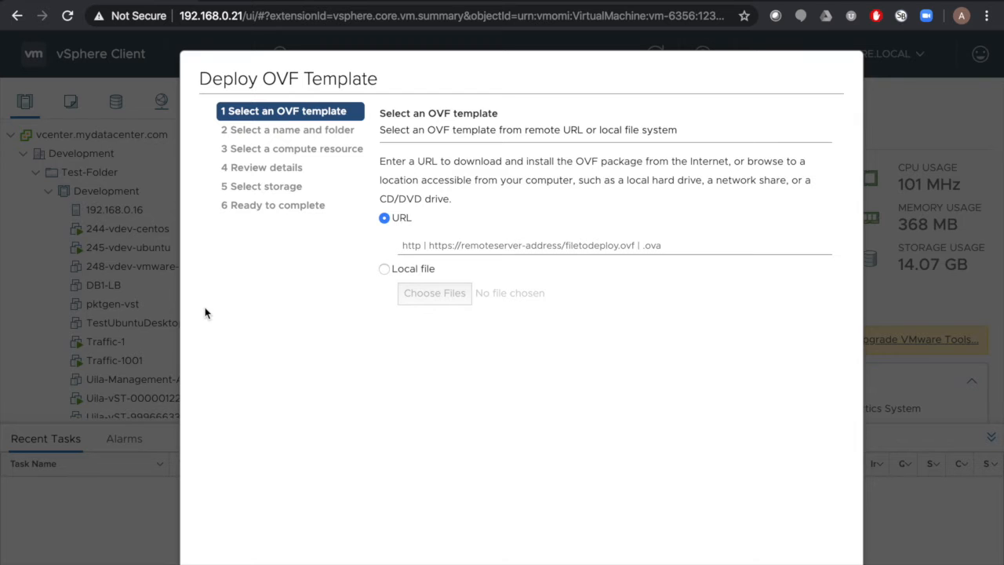
left_click(401, 267)
left_click(434, 293)
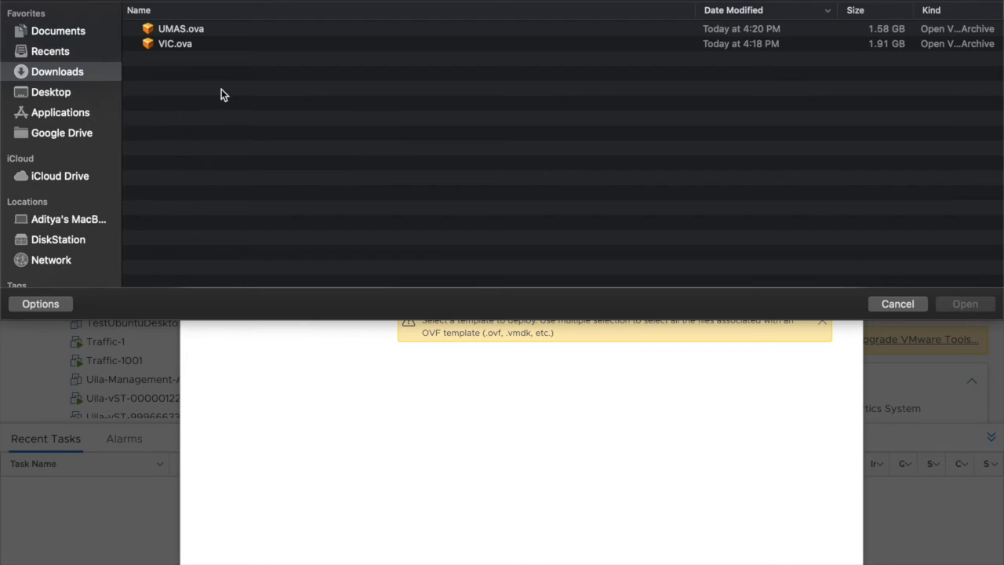
double_click(180, 43)
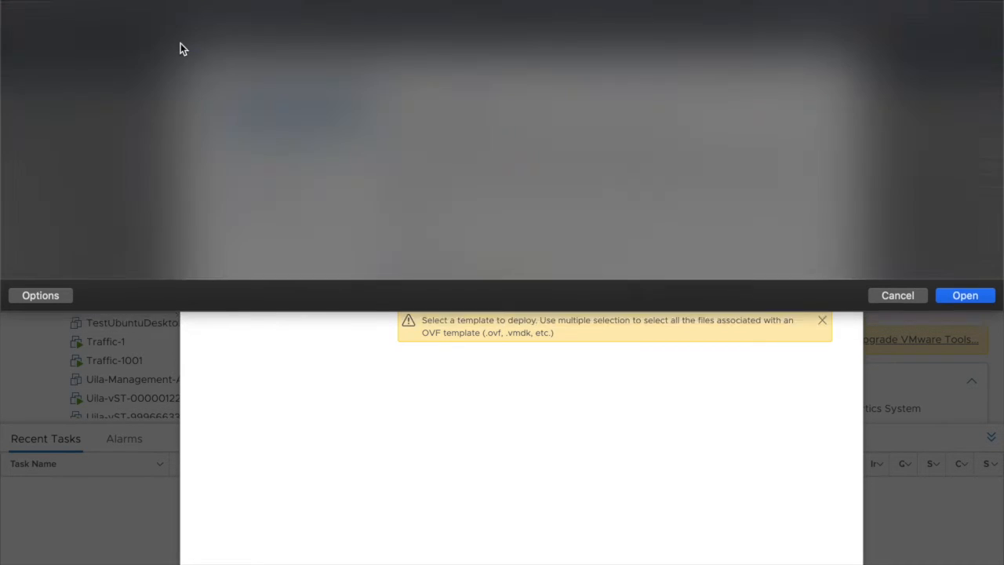
left_click(846, 556)
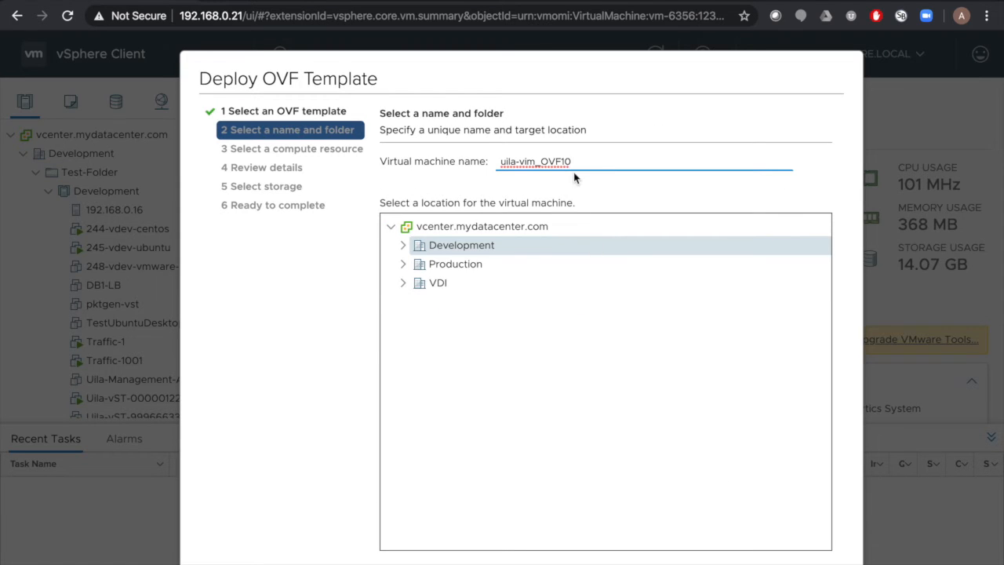
Name the new virtual machine VIC-dev
left_click_drag(574, 162, 479, 166)
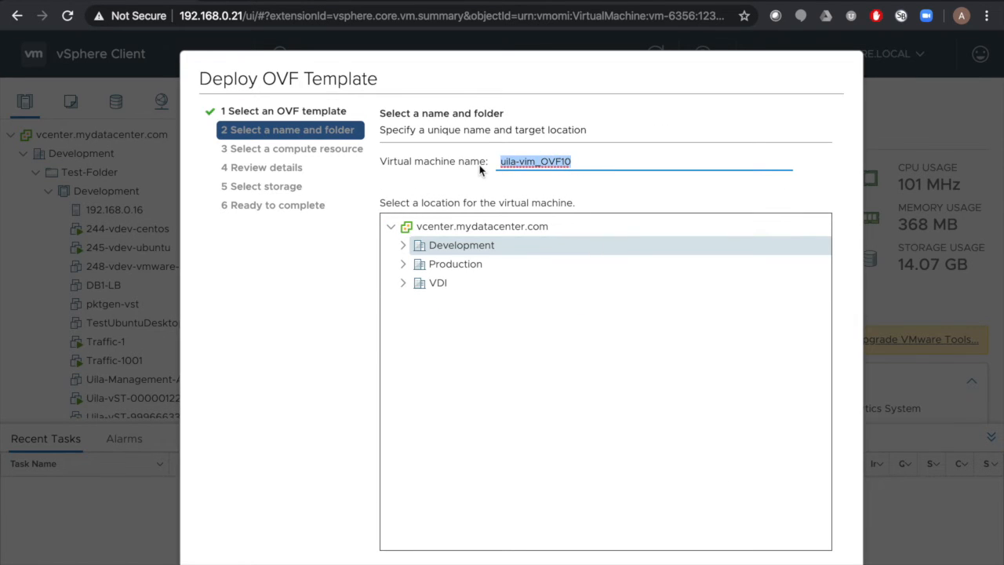
type("V")
key("BackSpace")
type("VIC-dev")
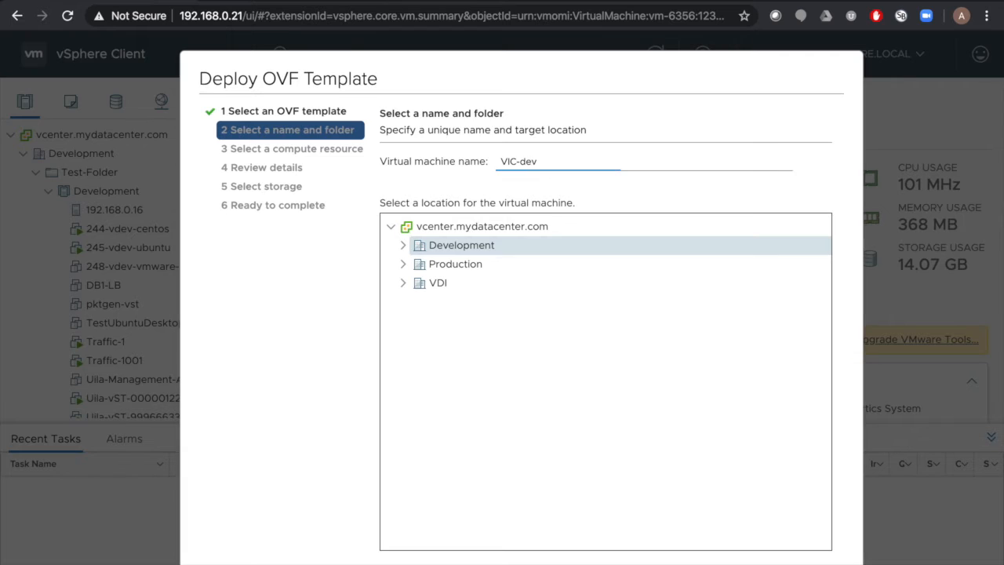
left_click(821, 563)
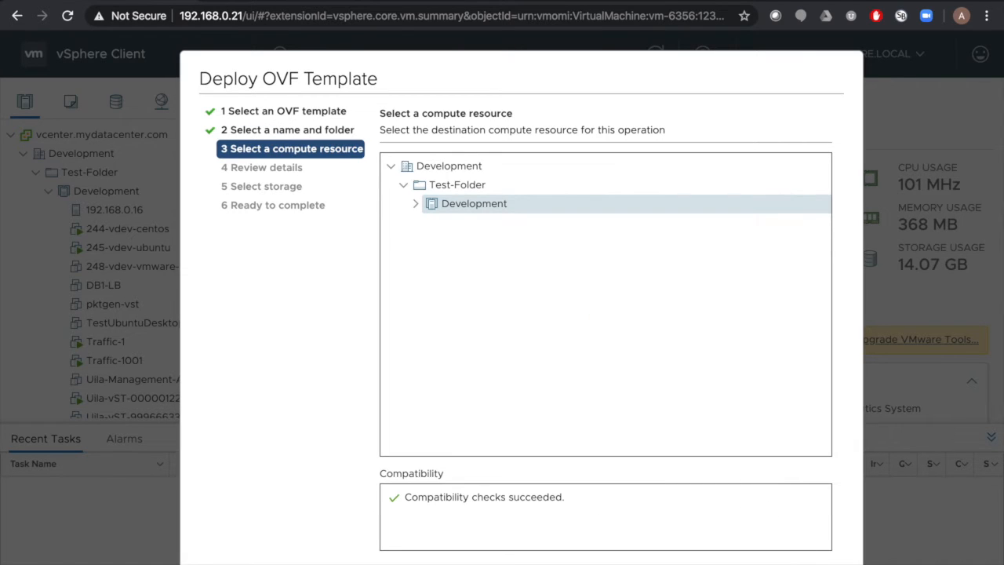
Keep Development as the compute resource and accept the Uila license agreement
left_click(820, 564)
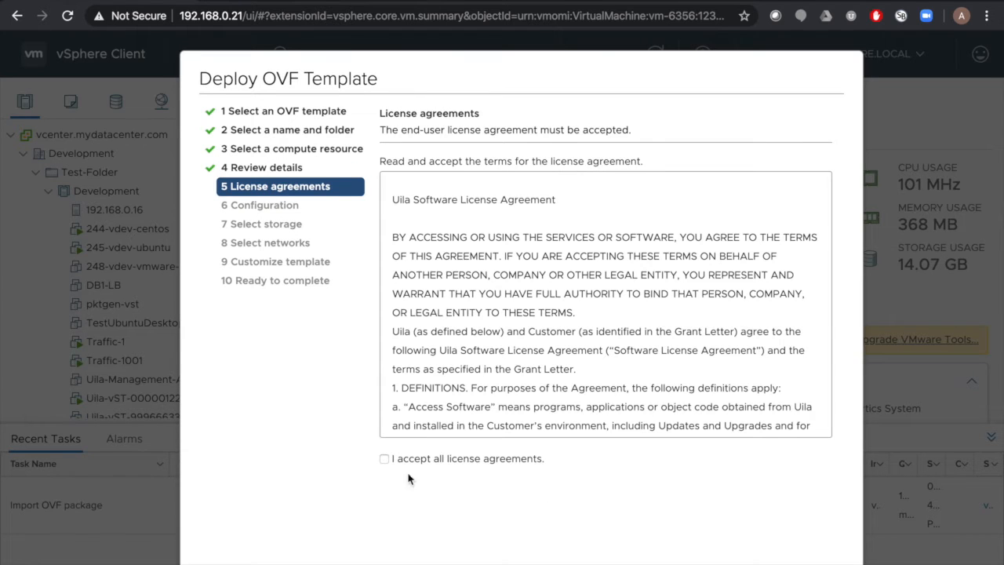
left_click(385, 458)
left_click(815, 563)
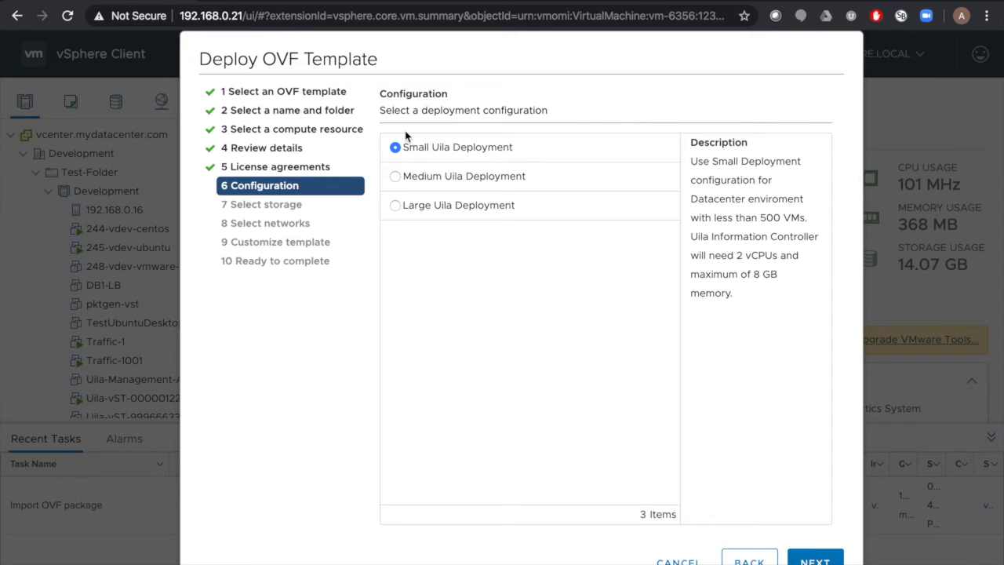
Compare the Medium and Large sizings, then keep Small Uila Deployment
left_click(413, 180)
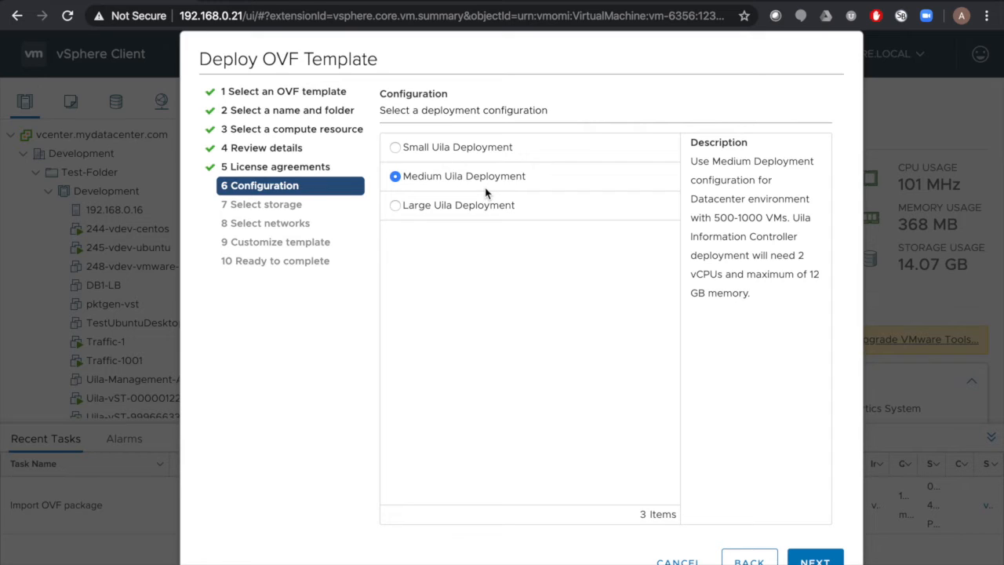
left_click(440, 205)
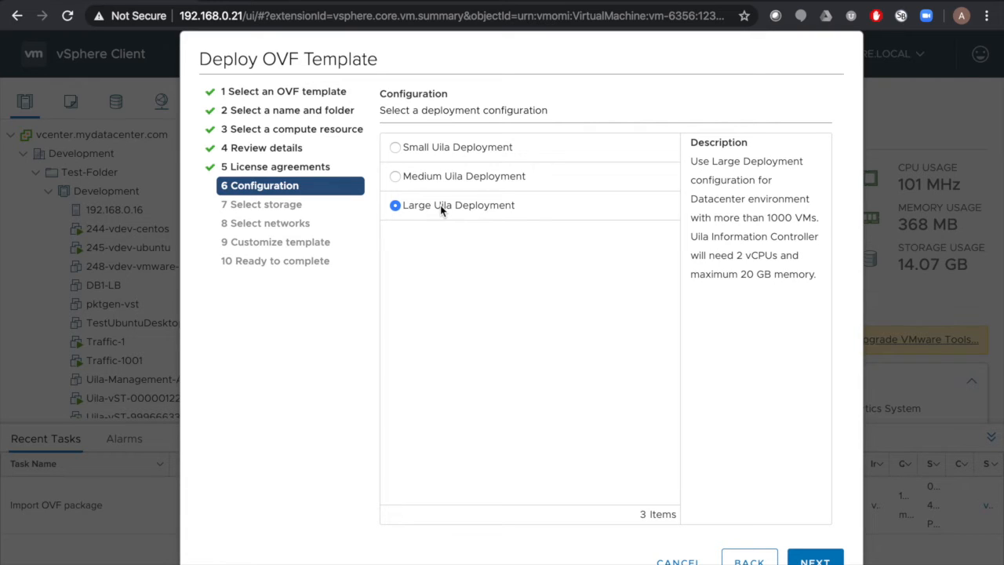
left_click(447, 149)
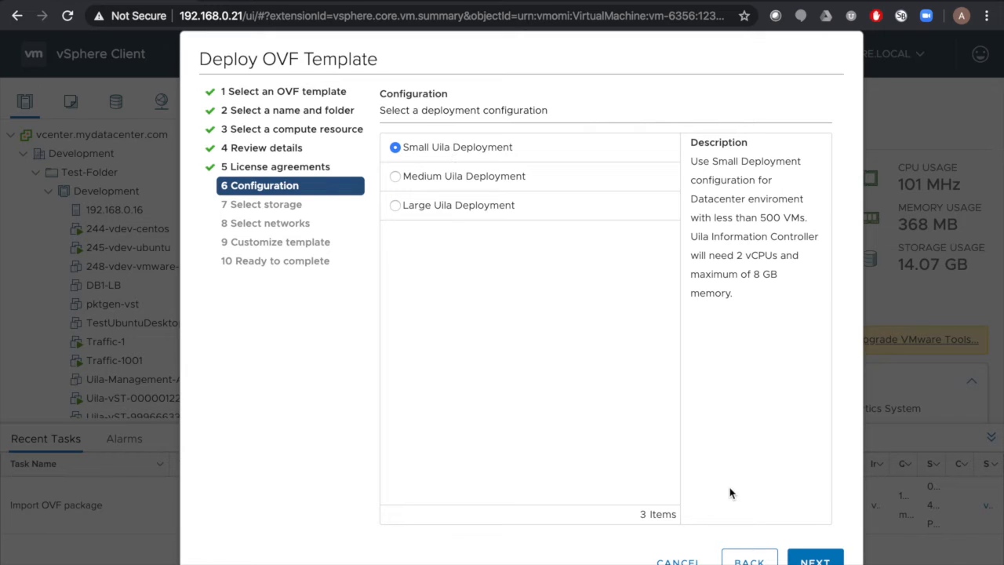
left_click(815, 560)
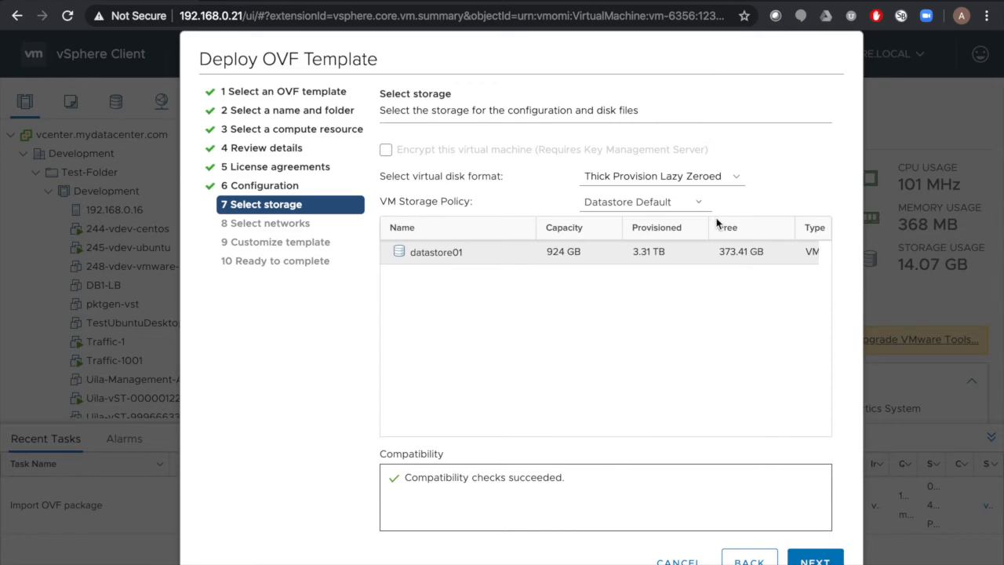
Use Thin Provision disks on datastore01 and keep PG2PortGroup as the destination network
left_click(704, 178)
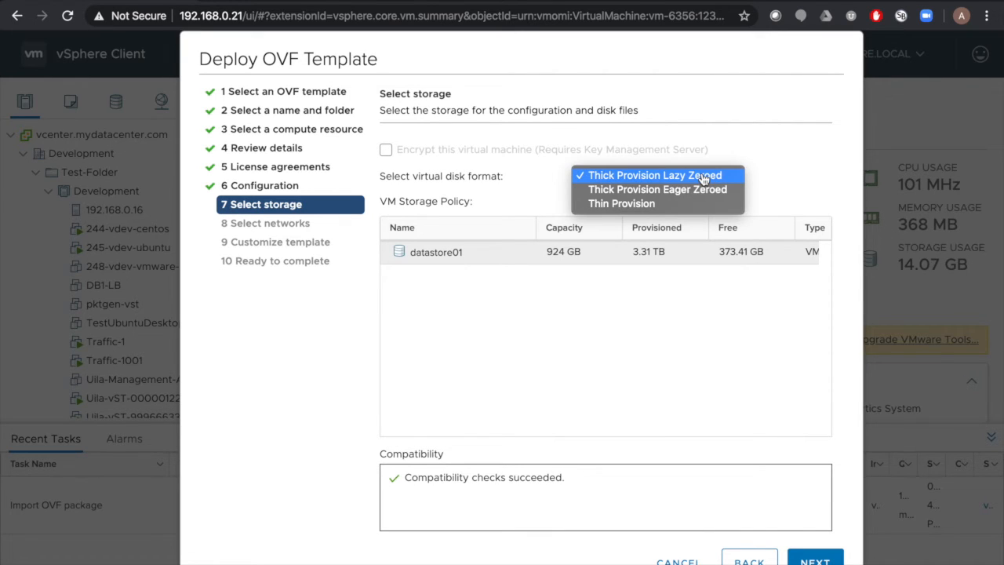
left_click(695, 205)
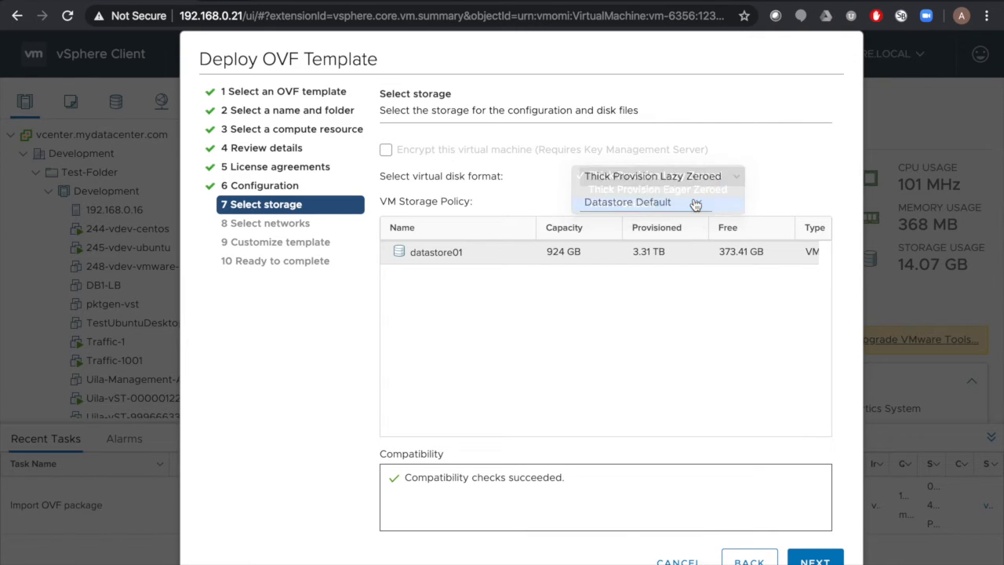
left_click(805, 561)
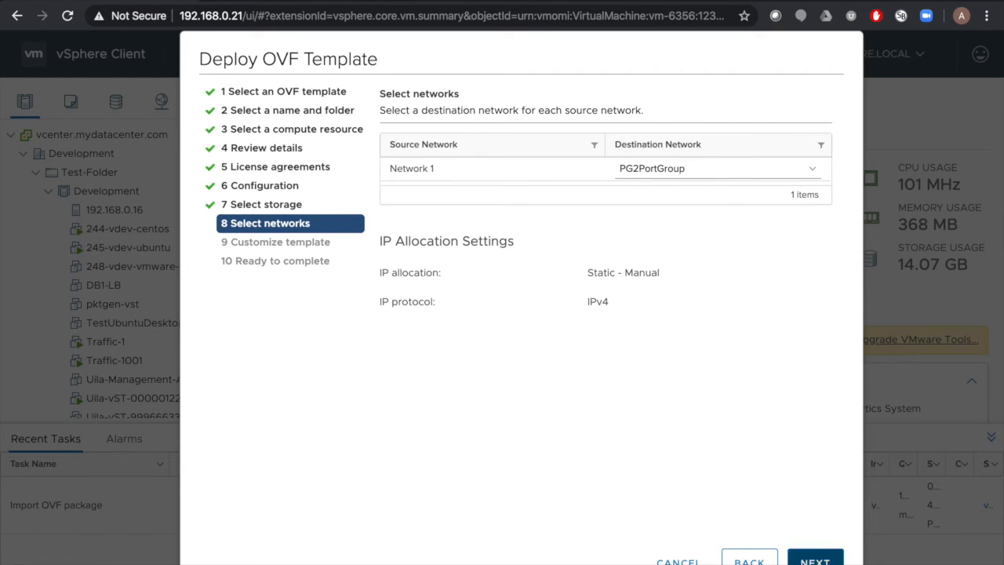
left_click(815, 560)
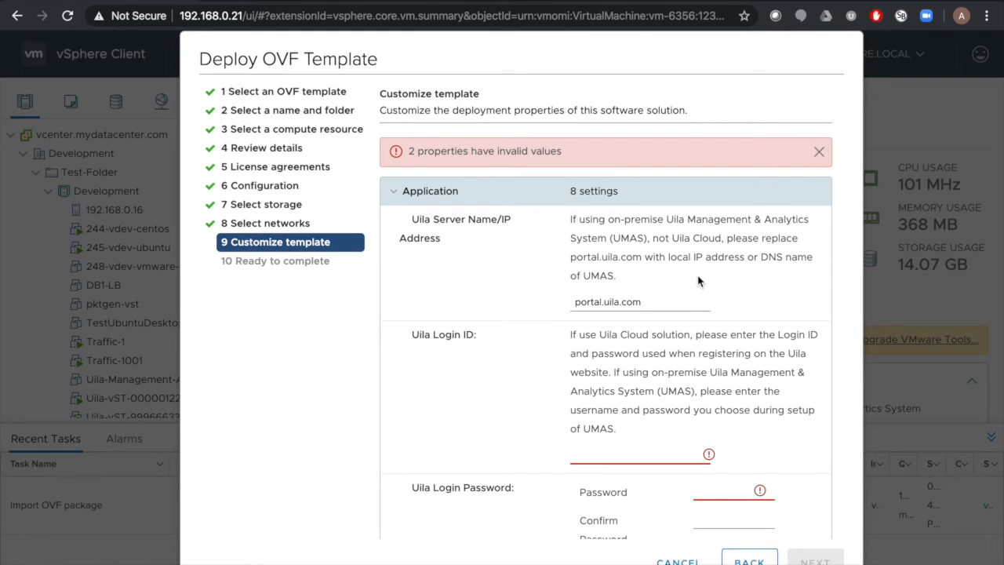
Replace portal.uila.com with UMAS server 192.168.0.218 and enter the Uila login ID and password
left_click_drag(657, 298, 564, 290)
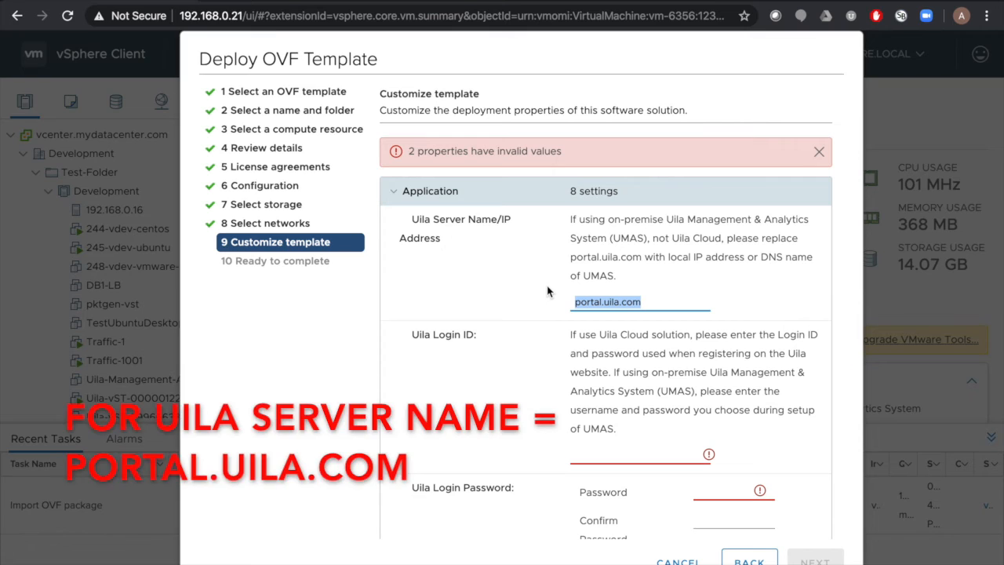
type("192")
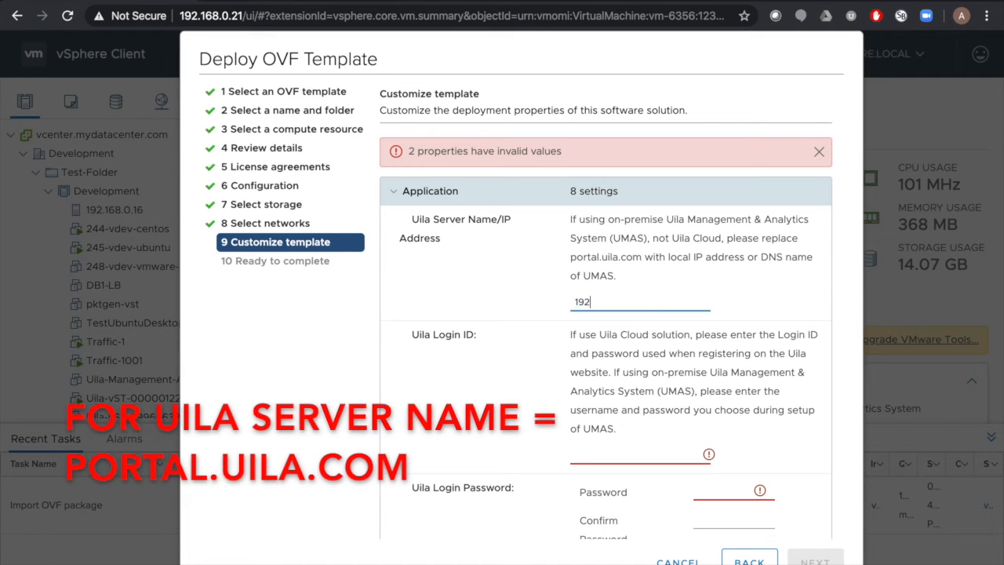
type(".168.0.218")
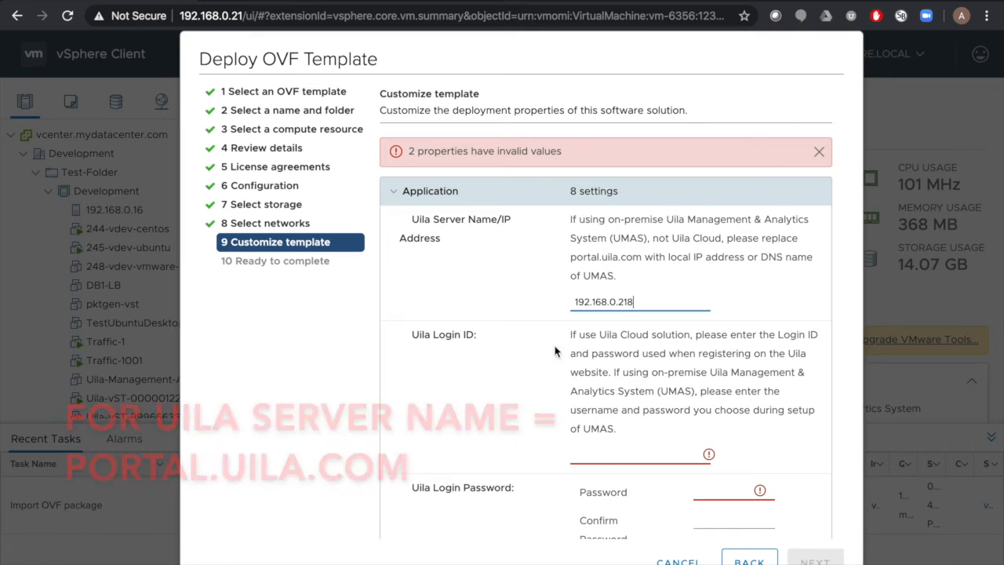
scroll(560, 387, "down", 1)
left_click(608, 402)
type("admin")
key("Tab")
type("•••")
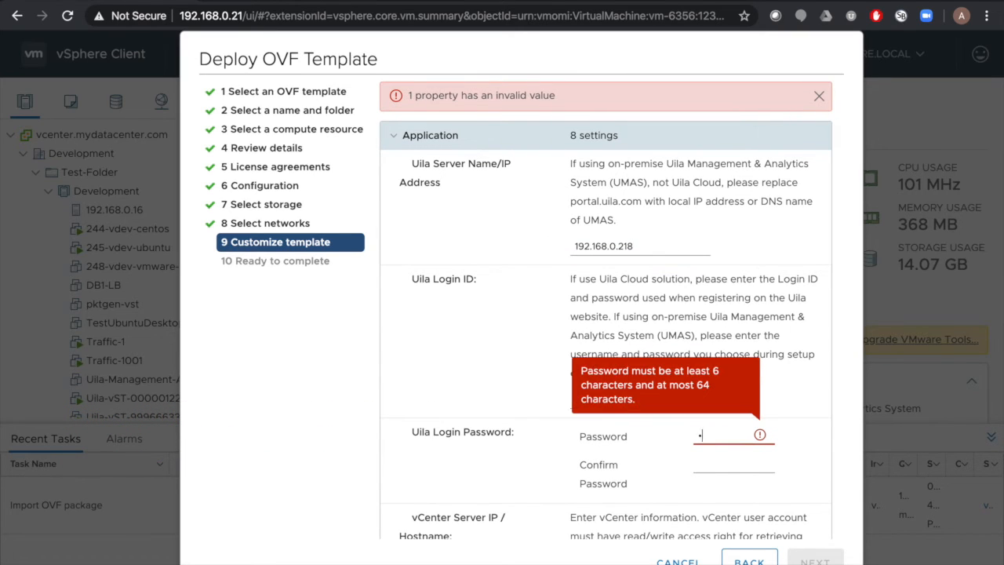
type("•••")
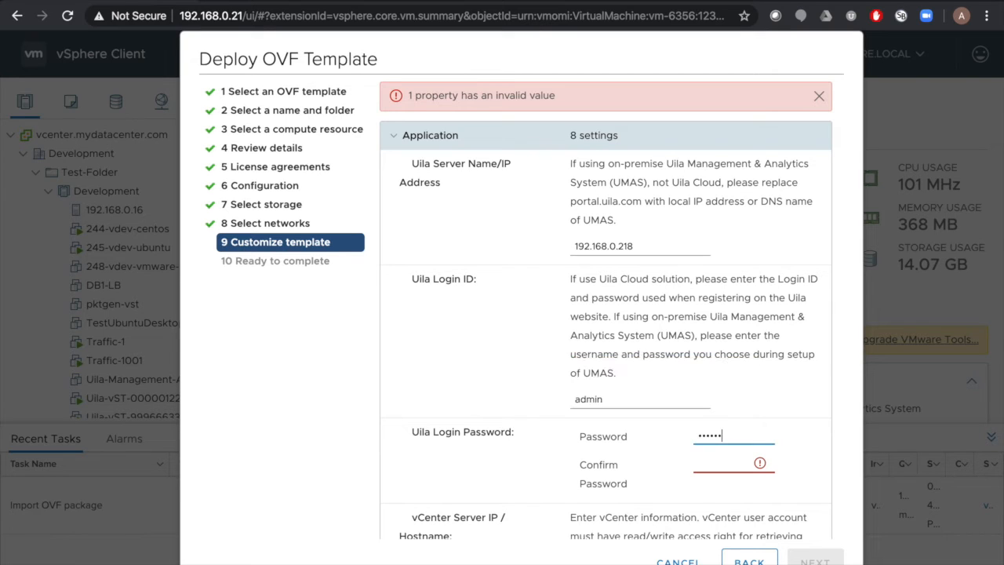
key("BackSpace")
key("BackSpace")
key("BackSpace")
key("BackSpace")
key("BackSpace")
key("BackSpace")
type("••••••••••••")
key("Tab")
type("••••••••••••")
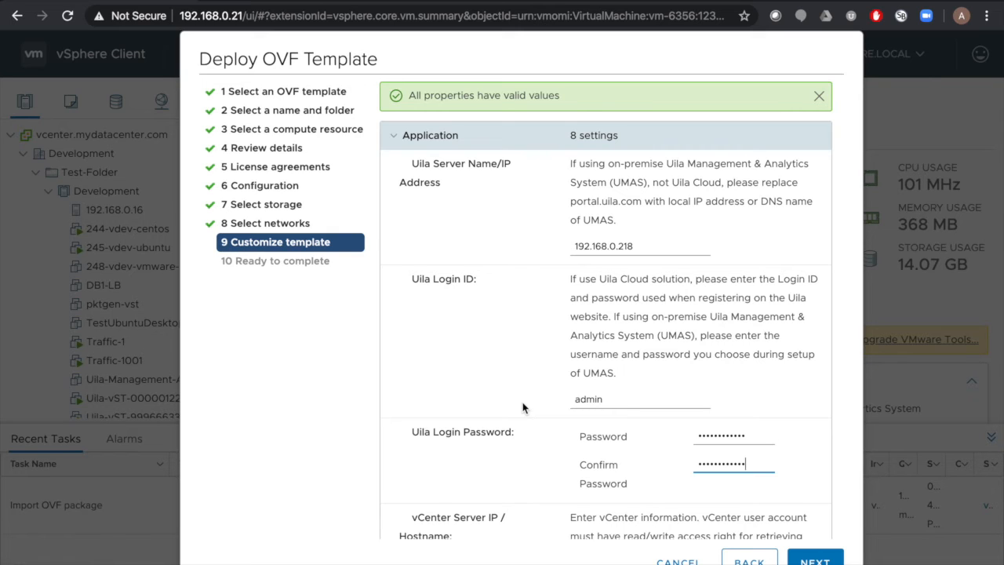
scroll(524, 407, "down", 5)
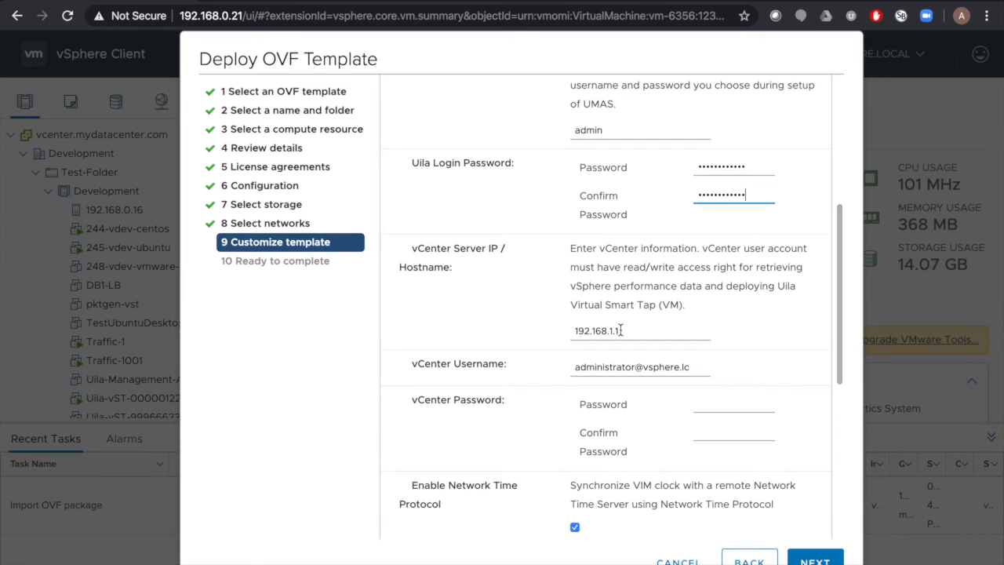
Set the vCenter server to 192.168.0.21 and enter the vCenter password in both password boxes
left_click_drag(620, 334, 535, 331)
type("192.168")
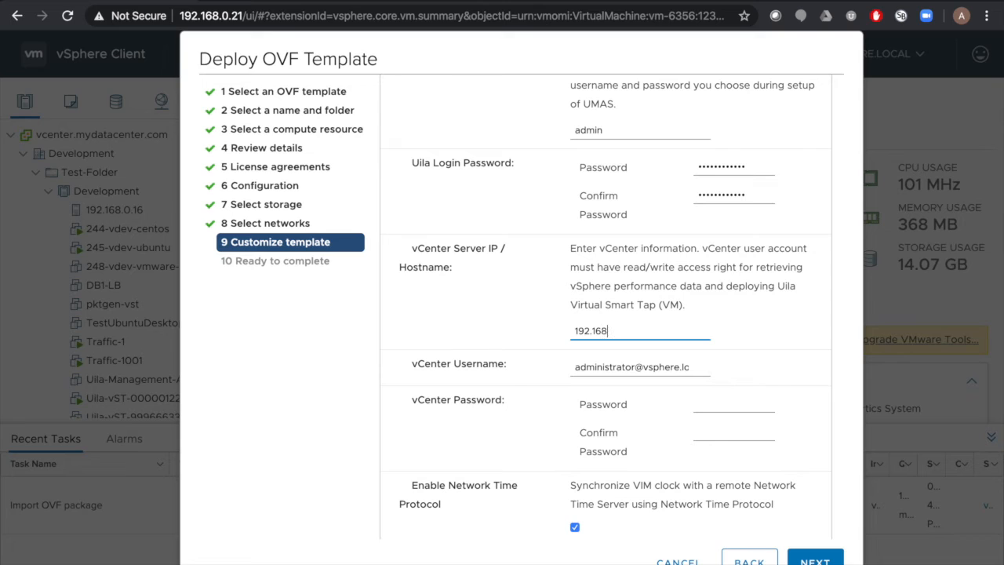
type(".0.21")
left_click(709, 402)
type("****")
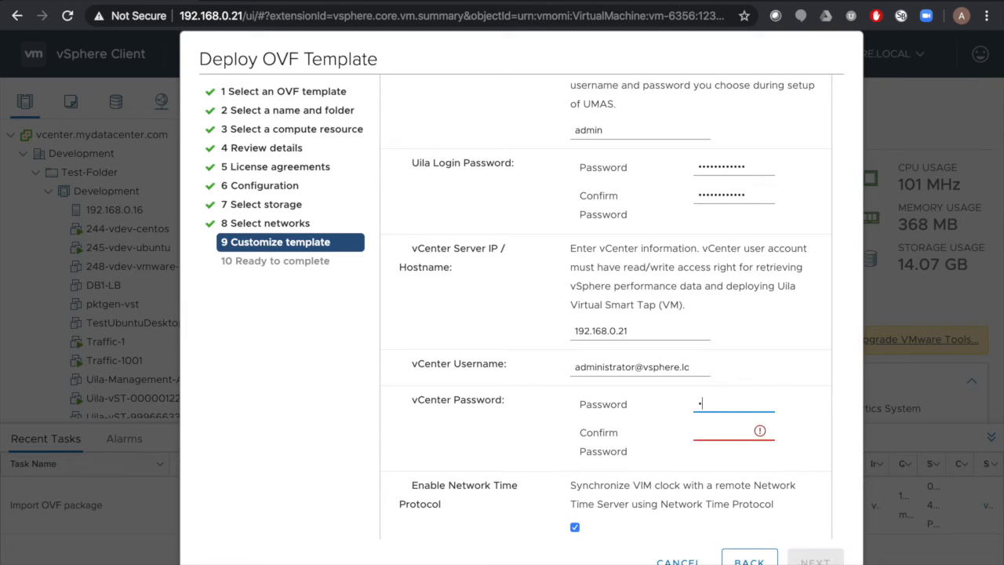
type("*****")
key("Tab")
type("********")
scroll(631, 445, "down", 2)
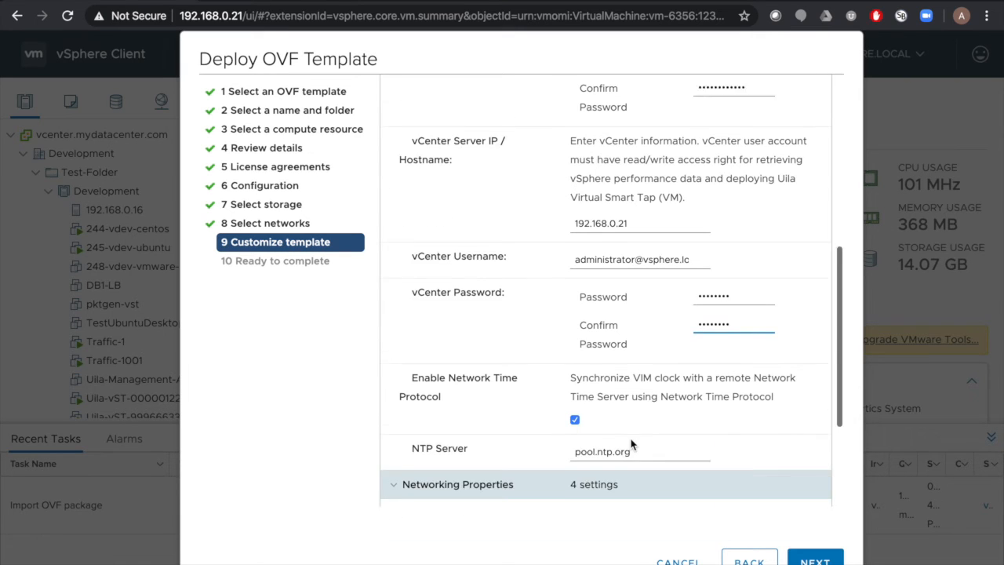
scroll(631, 445, "down", 2)
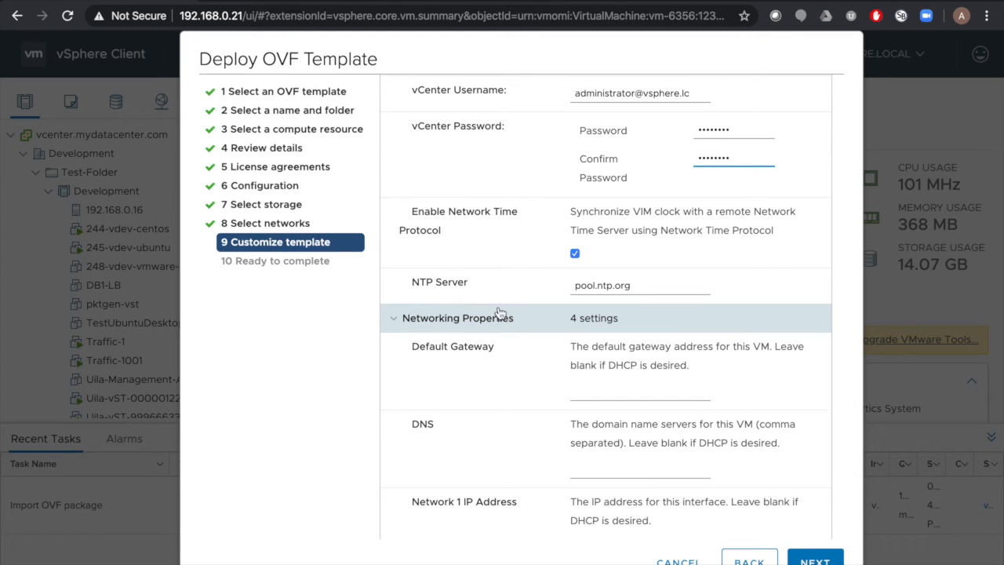
scroll(600, 443, "down", 2)
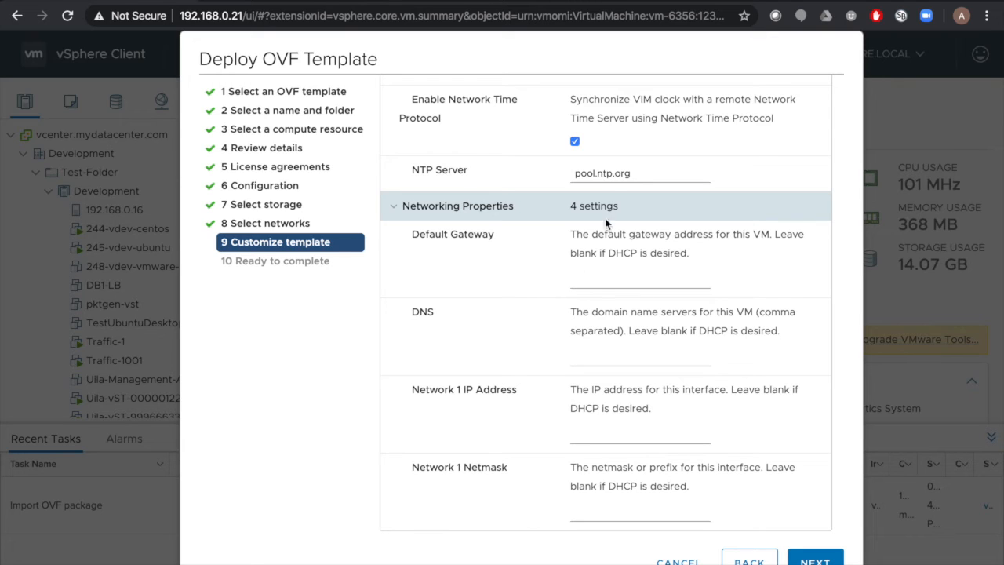
Set gateway 192.168.0.1, DNS 192.168.0.5, 192.68.0.20, IP 192.168.0.219, netmask 255.255.254.0
left_click(602, 274)
type("192.168.0.1")
left_click(591, 353)
type("192.1")
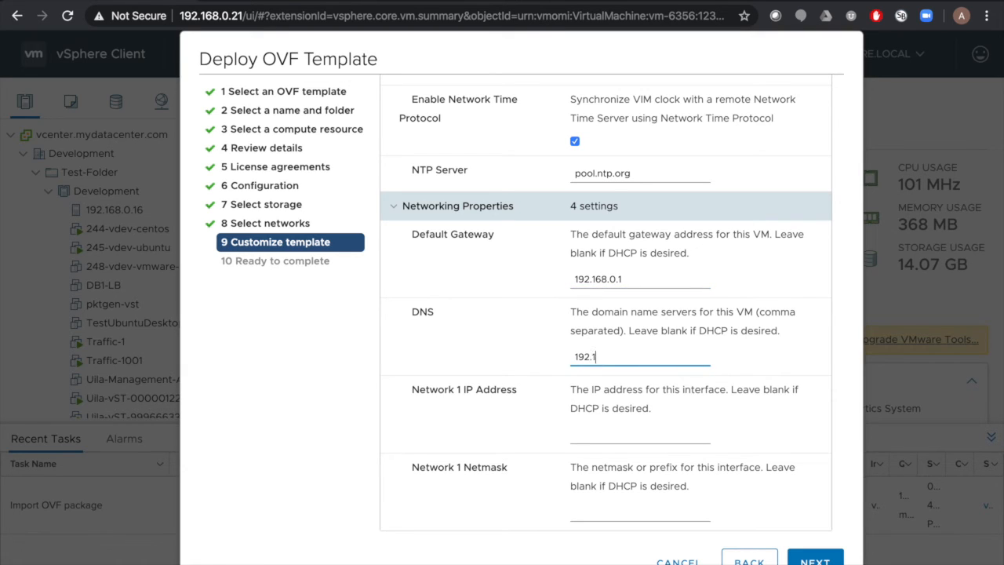
type("68.0.5, 192.68.0.20")
key("Tab")
type("192.168.0.219")
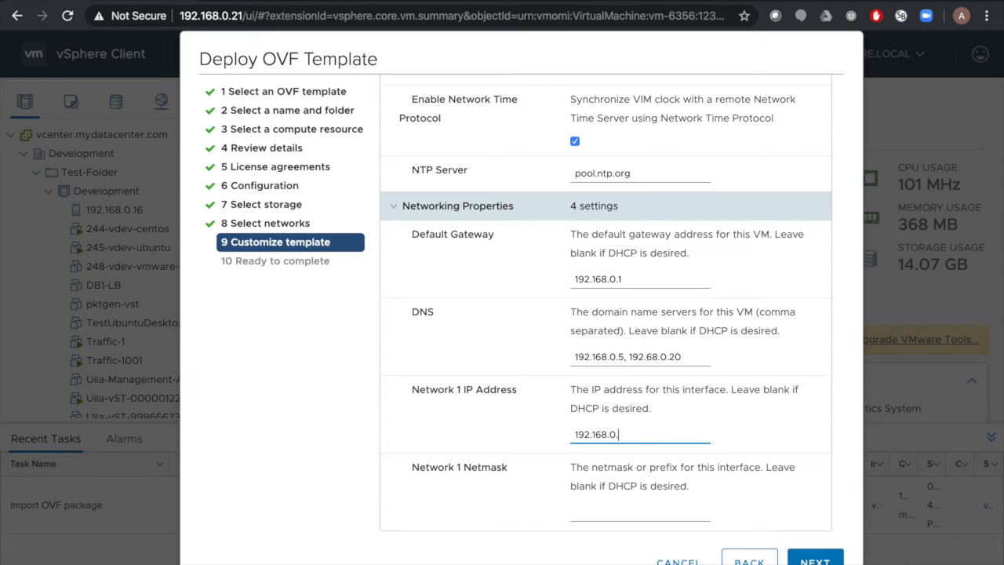
key("Tab")
type("25")
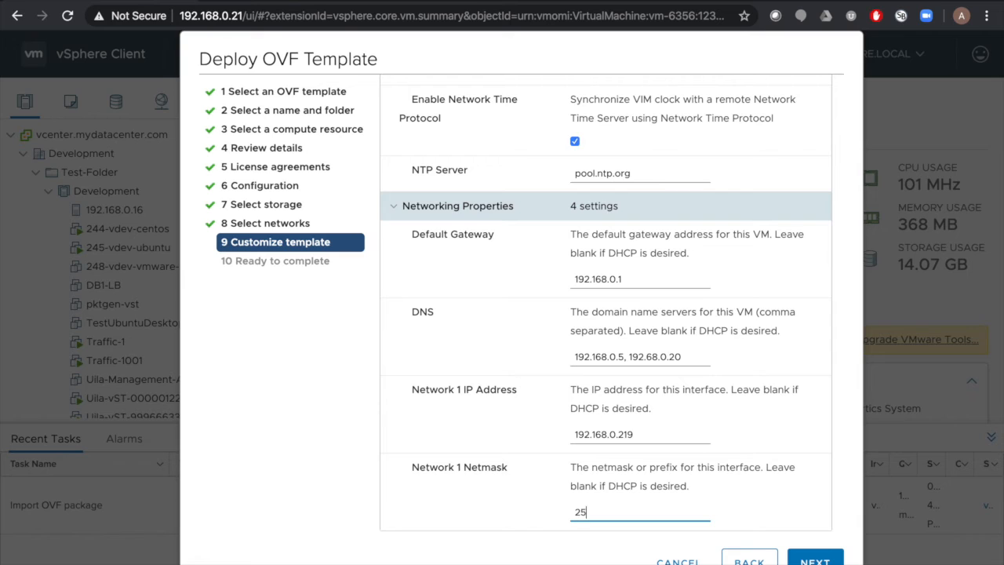
type("5.255.254.0")
left_click(801, 560)
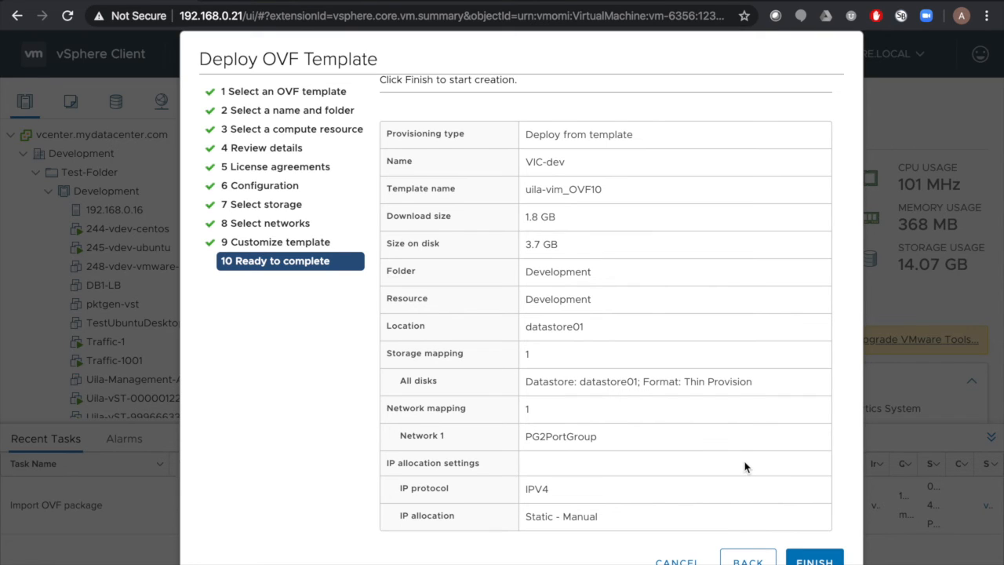
Finish the OVF deployment and open the VIC-2.4-96 VM's web console
left_click(800, 559)
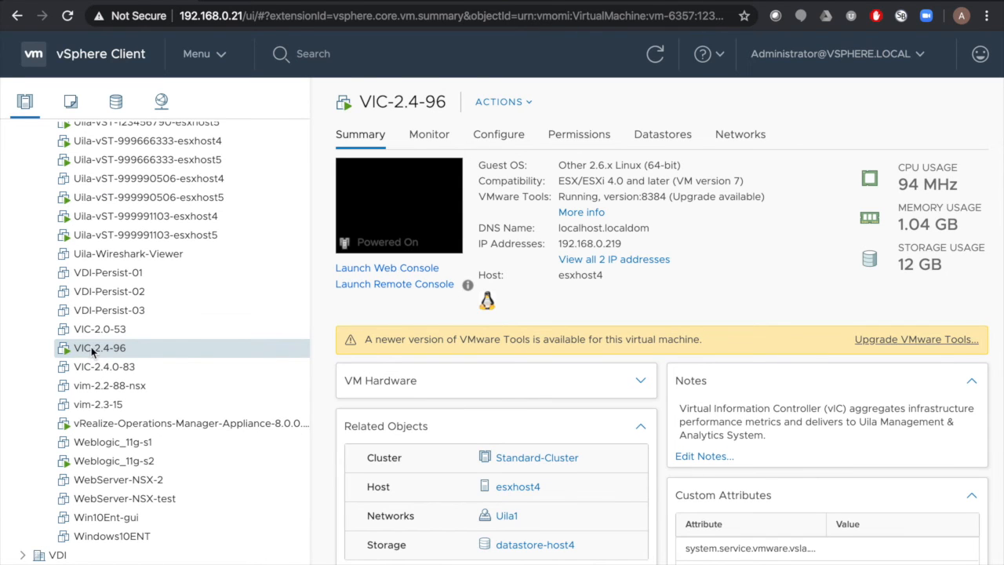
left_click(416, 226)
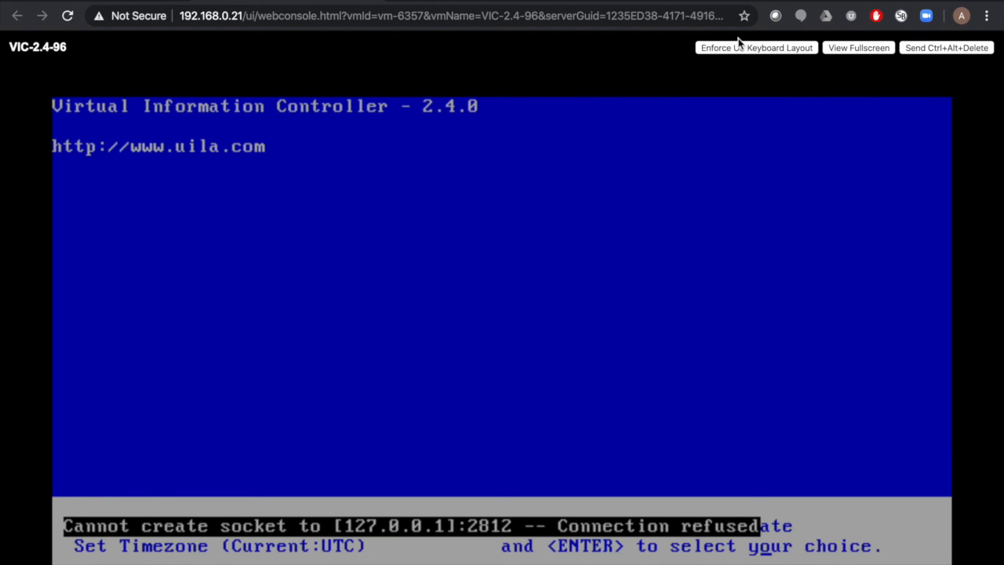
Switch to the Uila UMAS Settings tab showing the VIC Installation steps
left_click(681, 5)
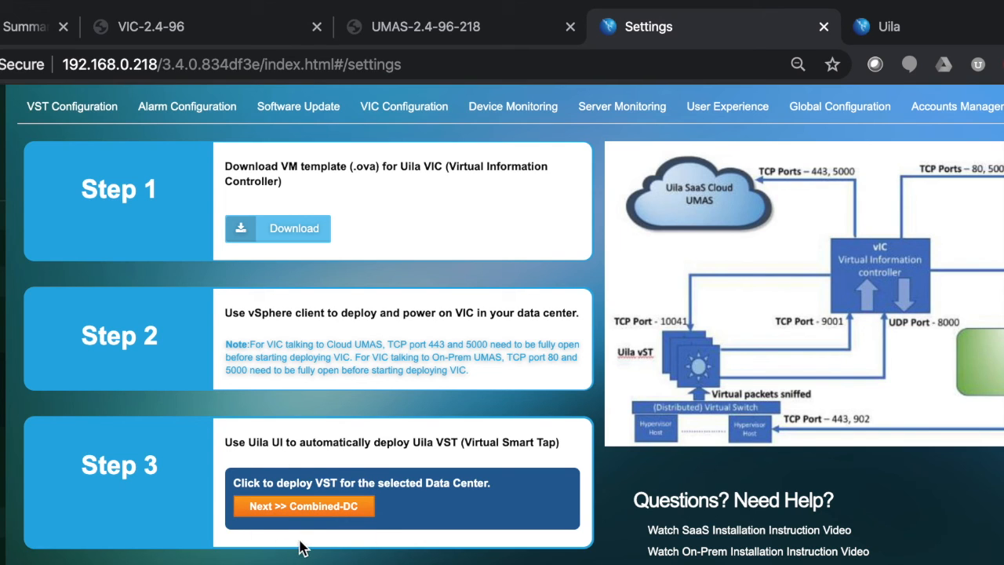
Proceed to the Combined-DC data center's VST Configuration, showing license usage and Development hosts
left_click(317, 521)
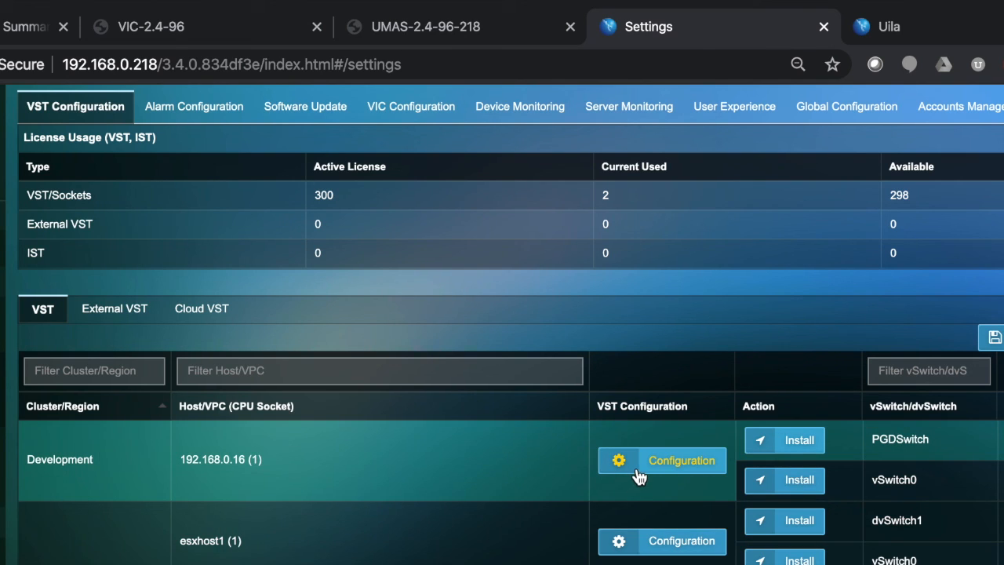
Review host 192.168.0.16's VST configuration, then install a VST on its PGDSwitch and confirm
left_click(639, 476)
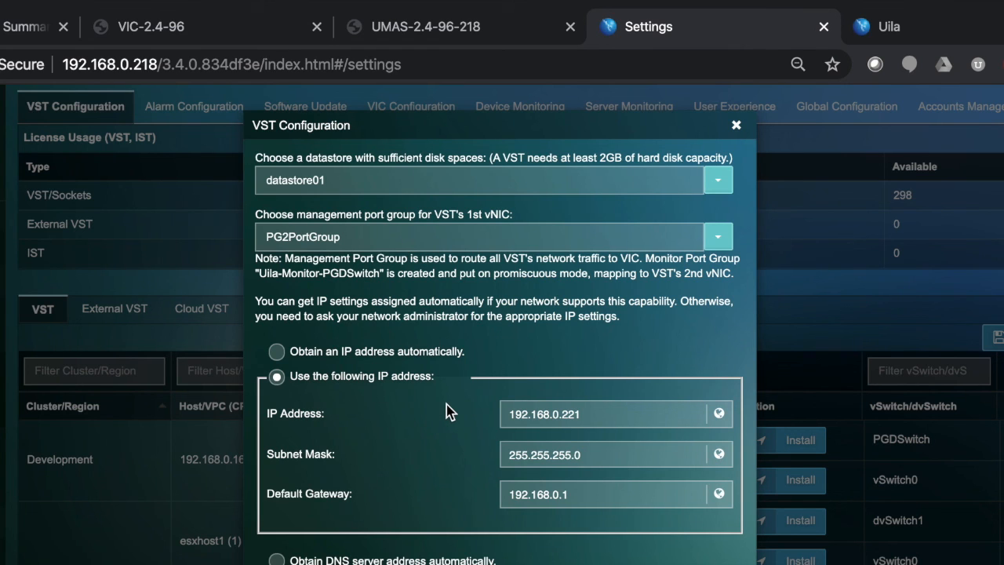
scroll(447, 412, "down", 2)
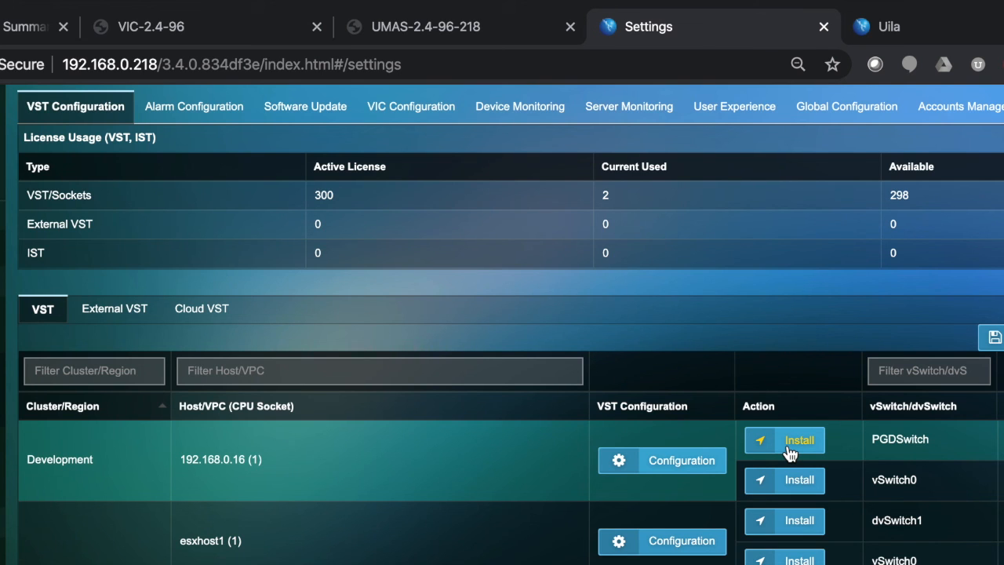
left_click(790, 452)
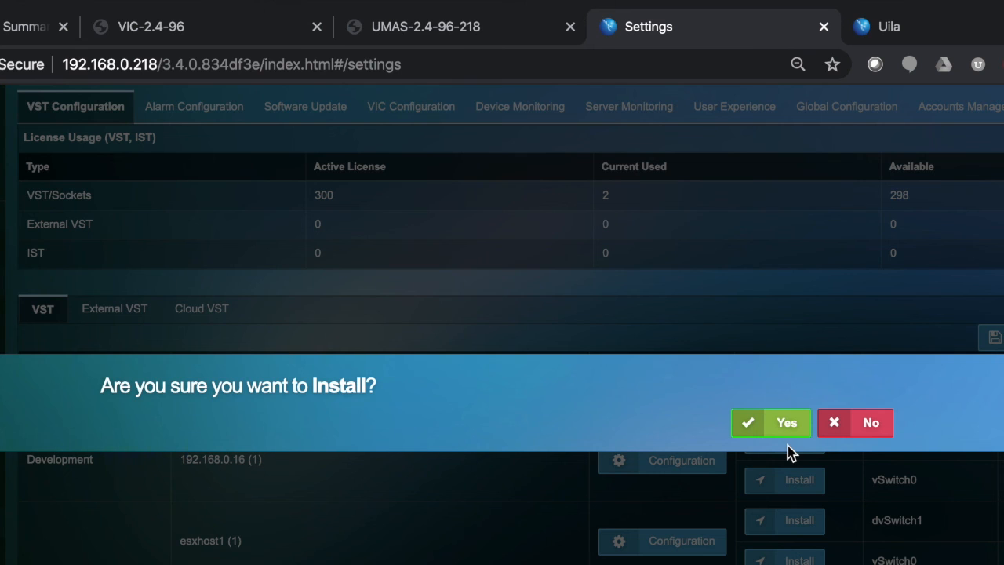
left_click(781, 436)
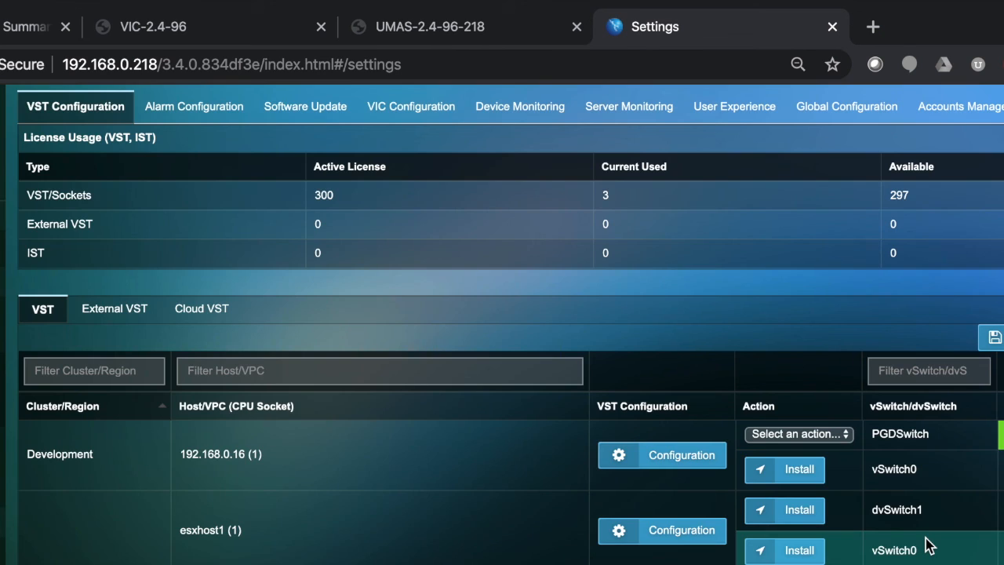